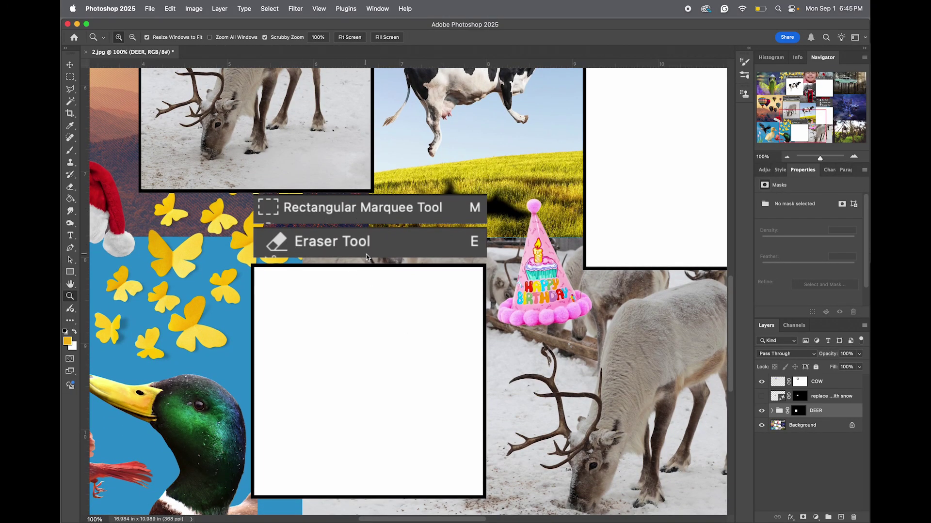
Select the rectangular fish photo on the Background layer and copy it.
left_click_drag(819, 157, 818, 157)
key("m")
left_click(795, 99)
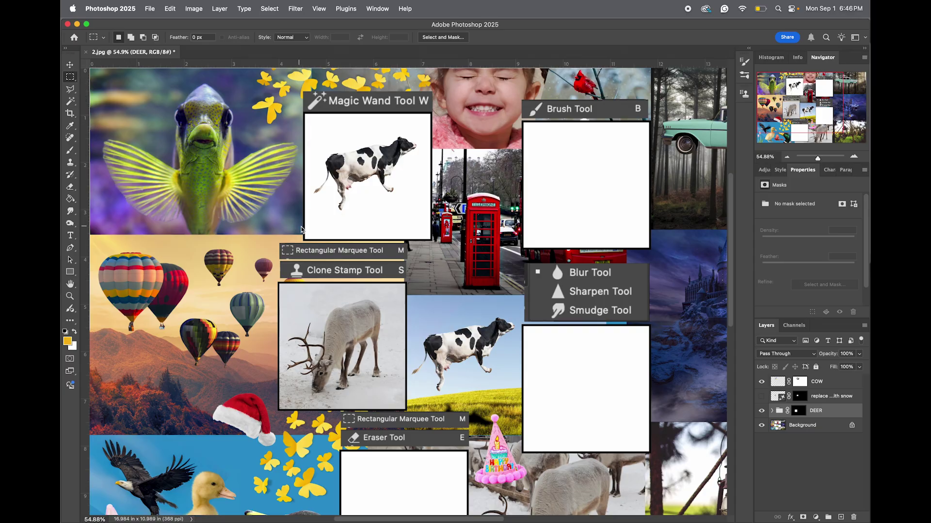
left_click_drag(301, 234, 91, 69)
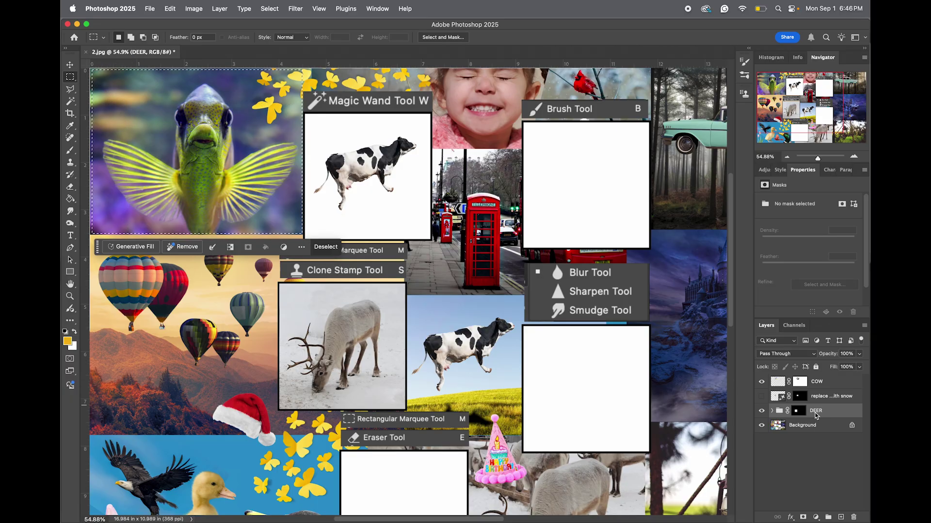
left_click(806, 427)
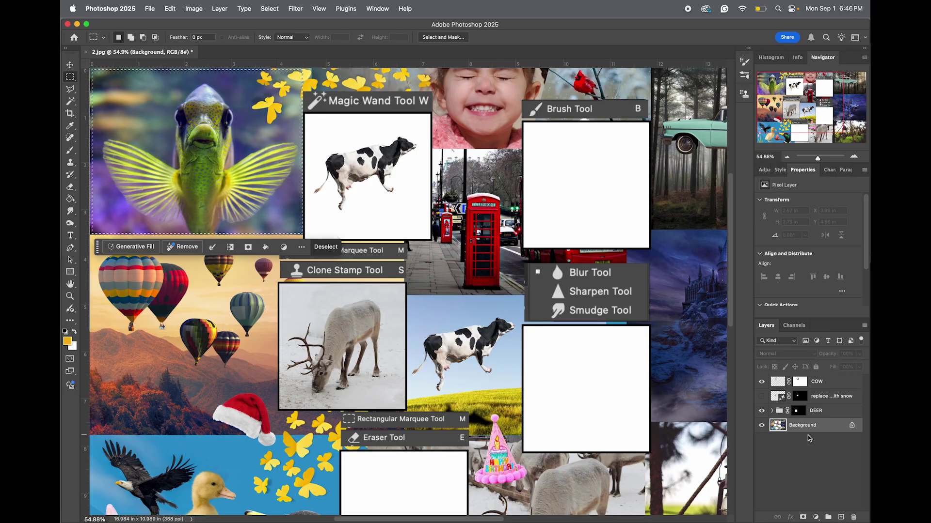
key("super+c")
Paste the fish as a new layer, move it to the bottom-centre frame, and name it FISH.
scroll(483, 390, "down", 3)
key("super+v")
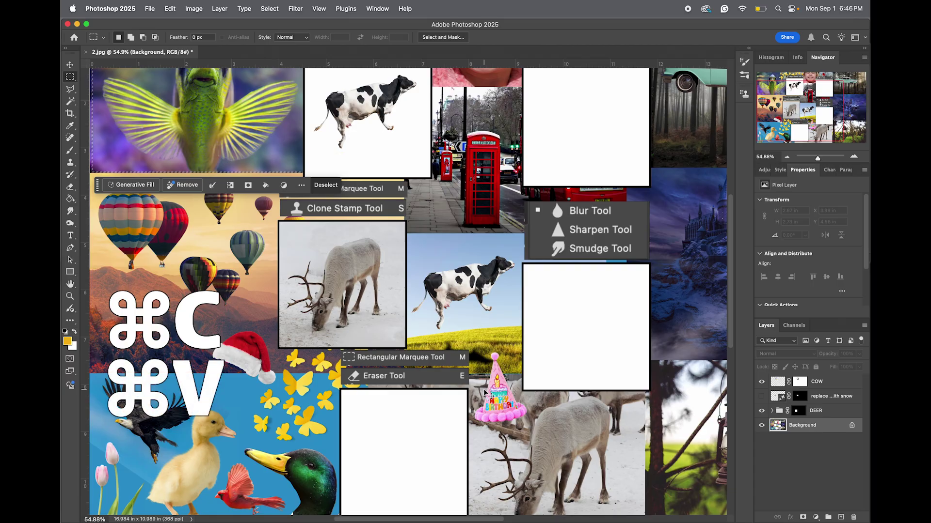
left_click(69, 66)
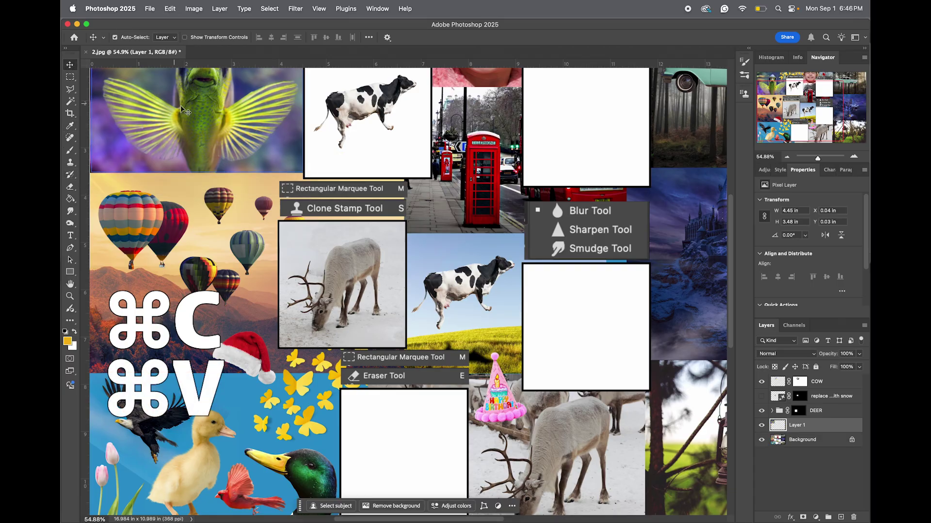
left_click_drag(187, 116, 374, 495)
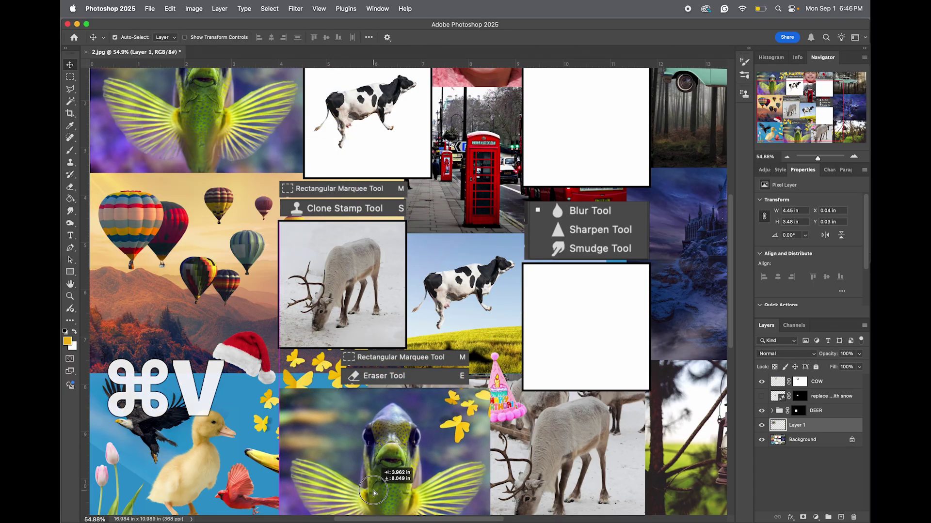
scroll(484, 436, "down", 1)
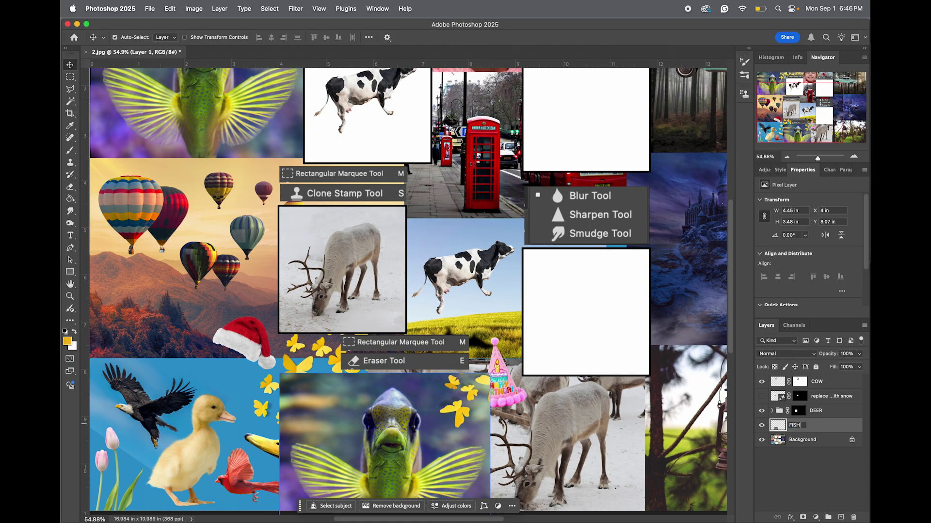
key("Return")
left_click(852, 383)
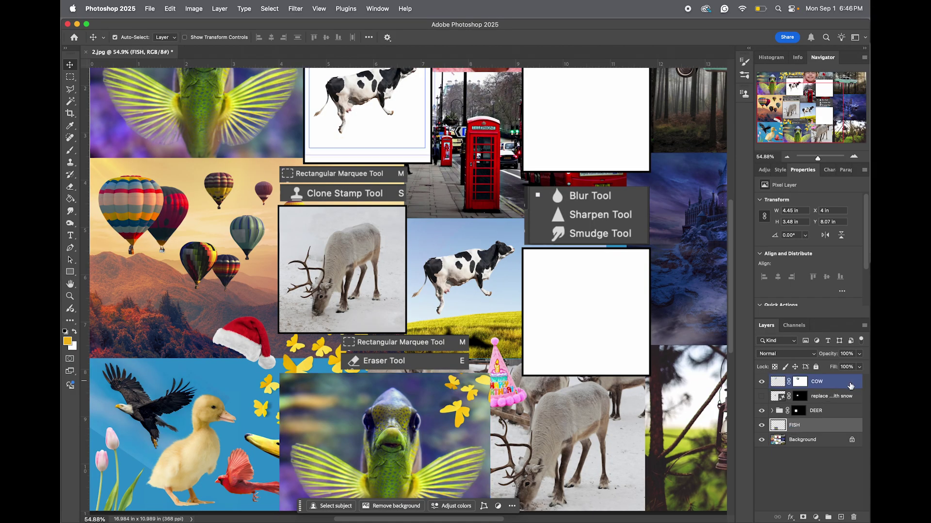
Select the girl's smiling mouth on the Background layer and copy it.
scroll(529, 285, "up", 5)
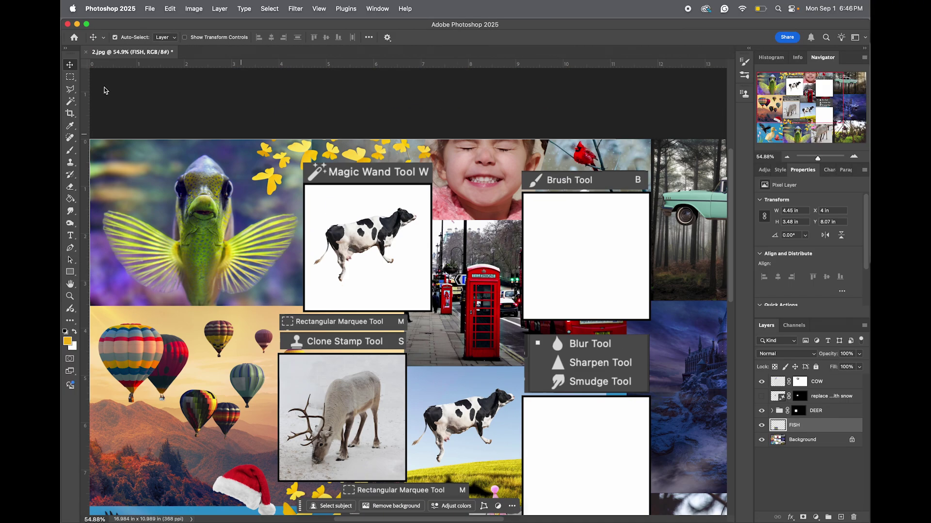
left_click(70, 78)
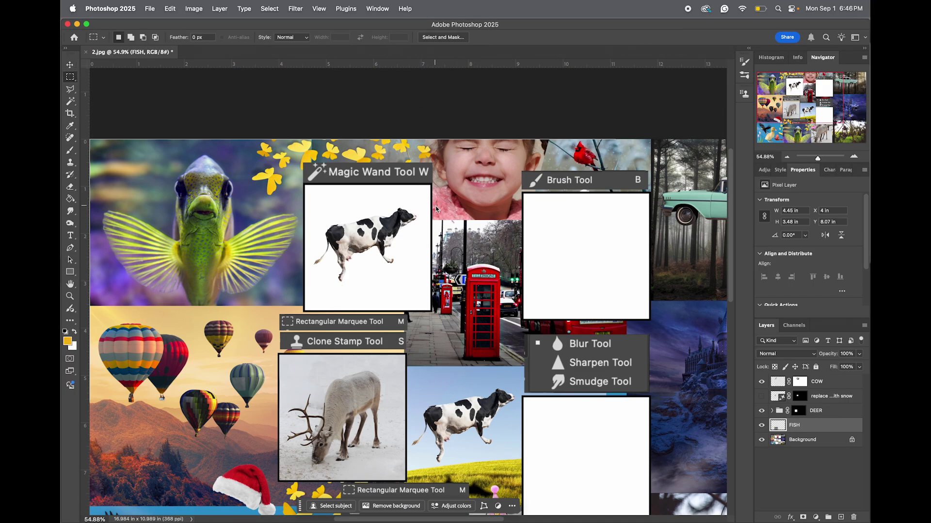
left_click_drag(452, 199, 516, 168)
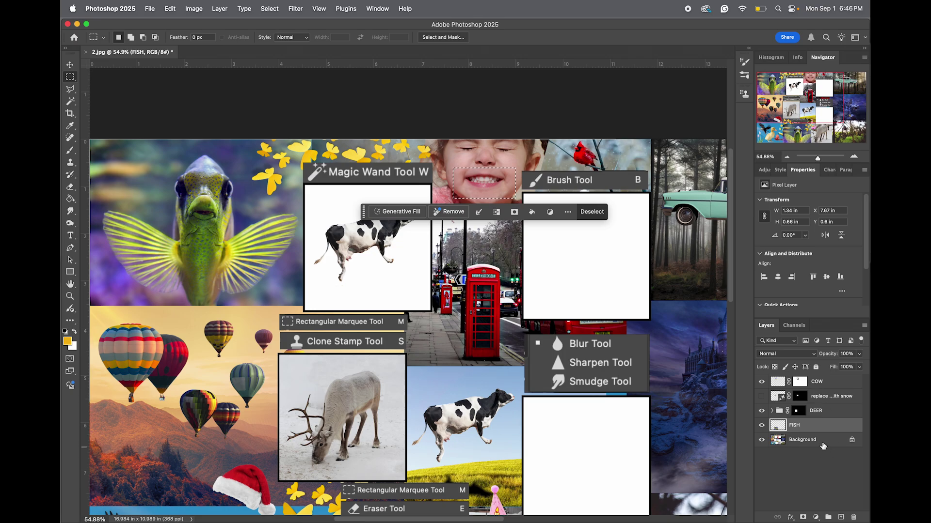
left_click(821, 441)
key("super+c")
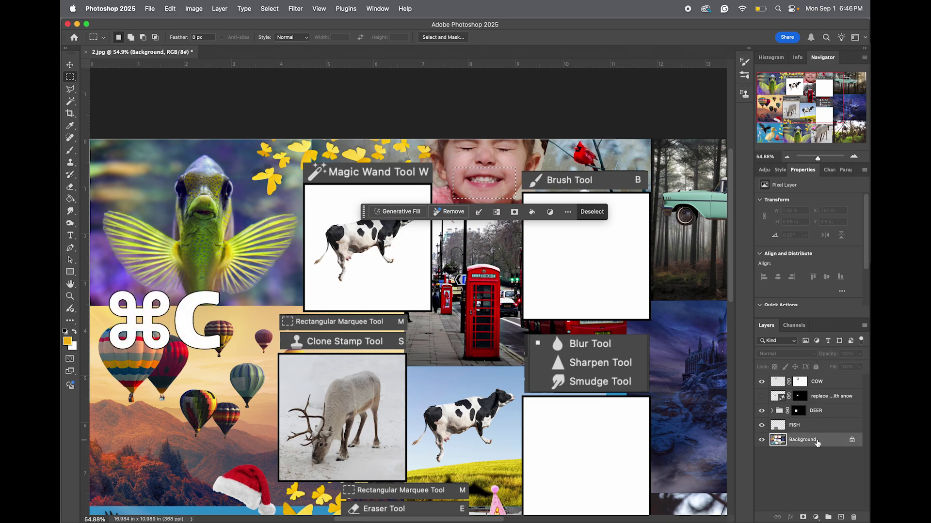
Paste the mouth as a layer above FISH and drag it onto the fish.
key("super+v")
left_click(800, 426)
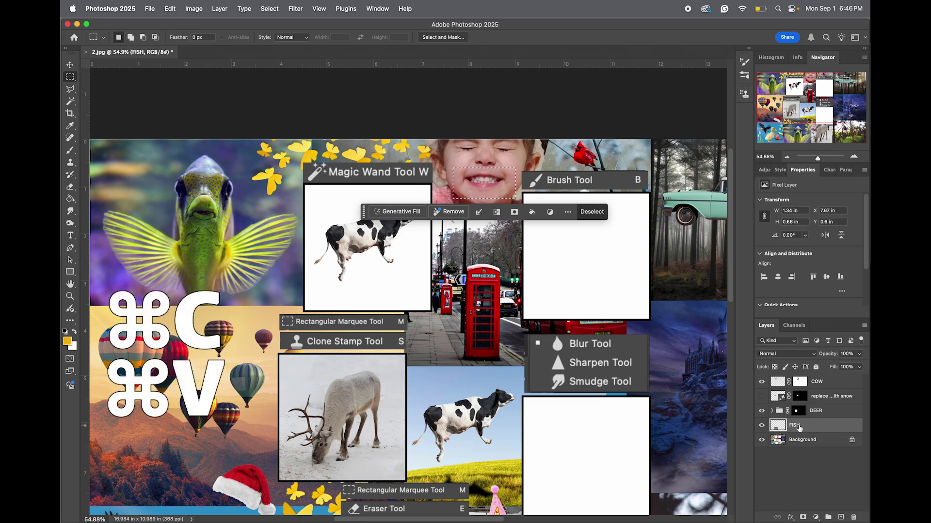
key("super+v")
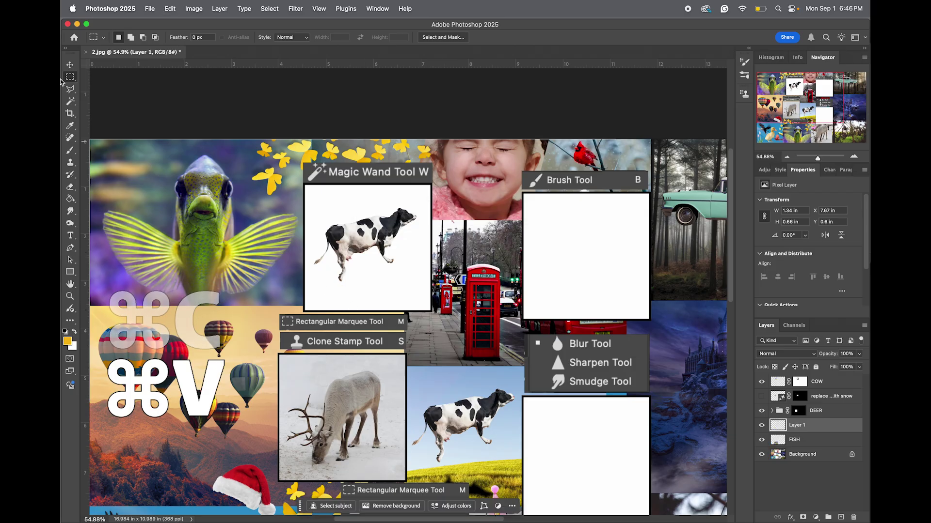
key("v")
mouse_move(470, 199)
left_mouse_down()
mouse_move(380, 351)
mouse_move(407, 458)
left_mouse_up()
scroll(378, 356, "down", 1)
scroll(379, 351, "down", 5)
Restack the mouth layer above FISH and rename it SMILE.
left_click(828, 441)
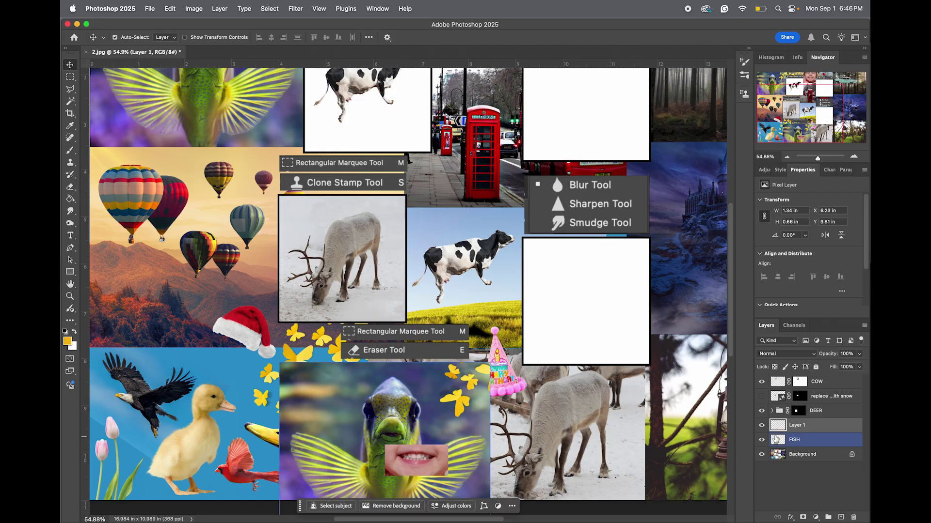
left_click(400, 467)
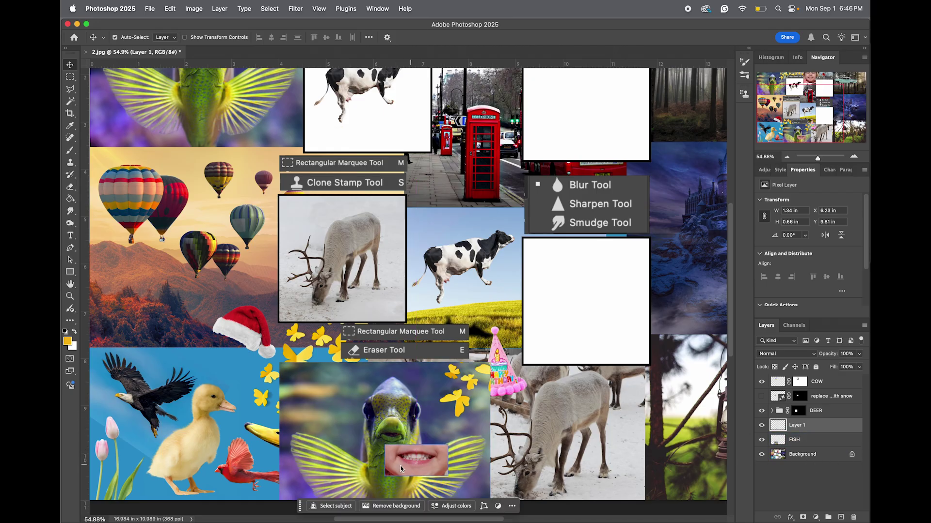
left_click_drag(798, 429, 797, 445)
left_click(795, 425)
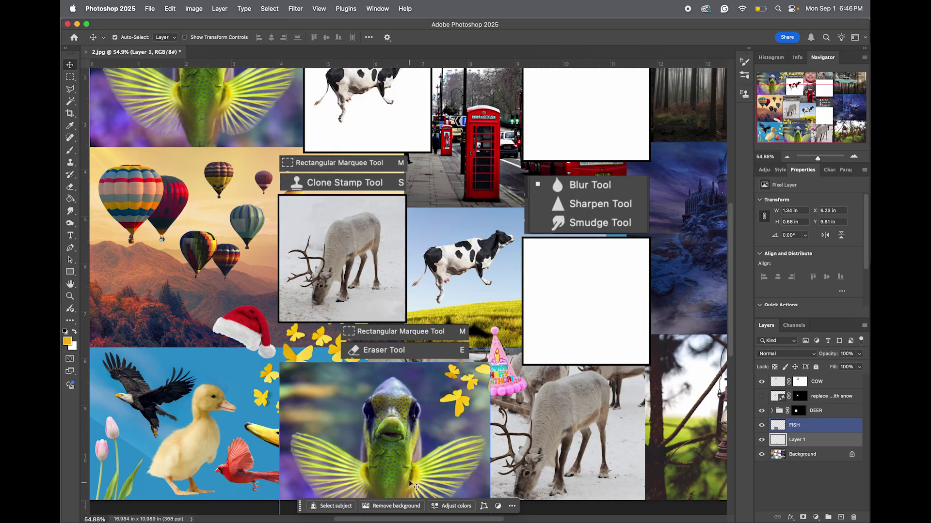
left_click_drag(826, 442, 825, 425)
double_click(797, 425)
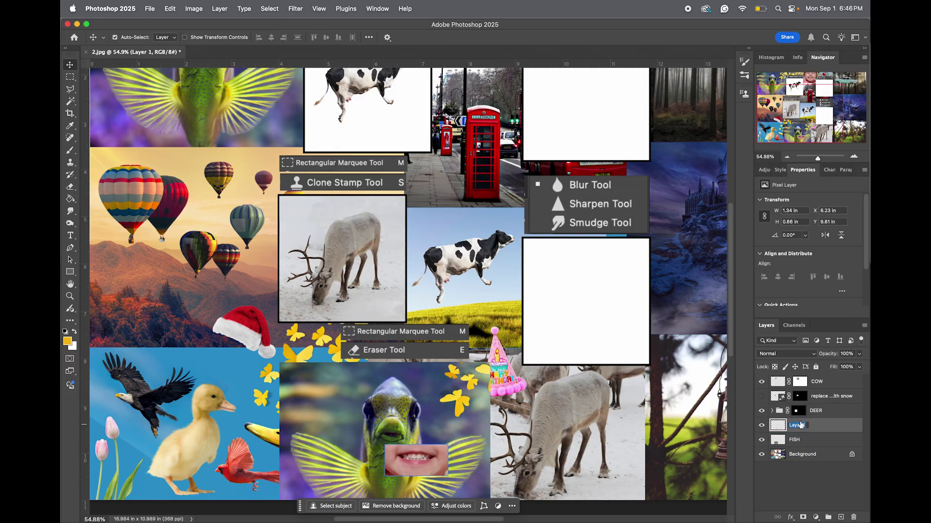
type("SMILE")
key("Return")
Zoom in to 200% on the pasted mouth.
key("z")
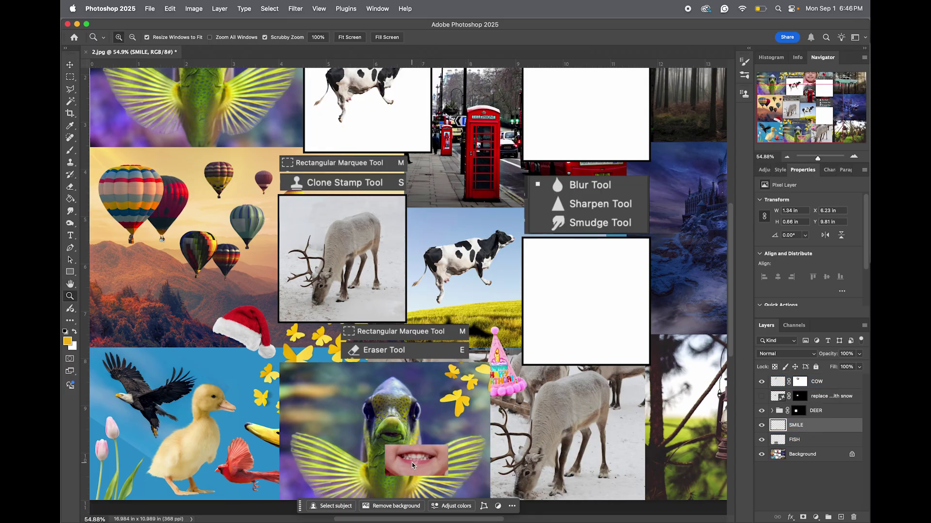
left_click(412, 460)
left_click(412, 460)
left_click(412, 461)
key("v")
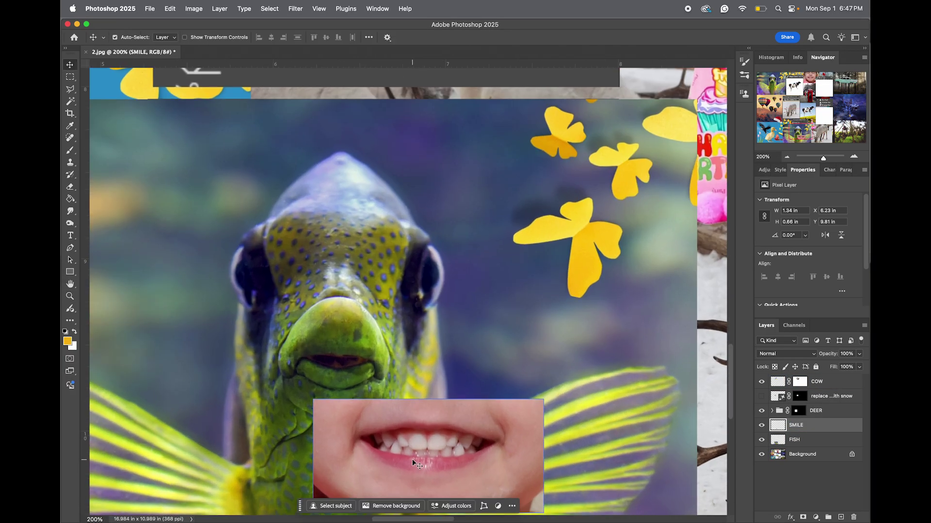
scroll(413, 460, "down", 1)
scroll(412, 459, "down", 1)
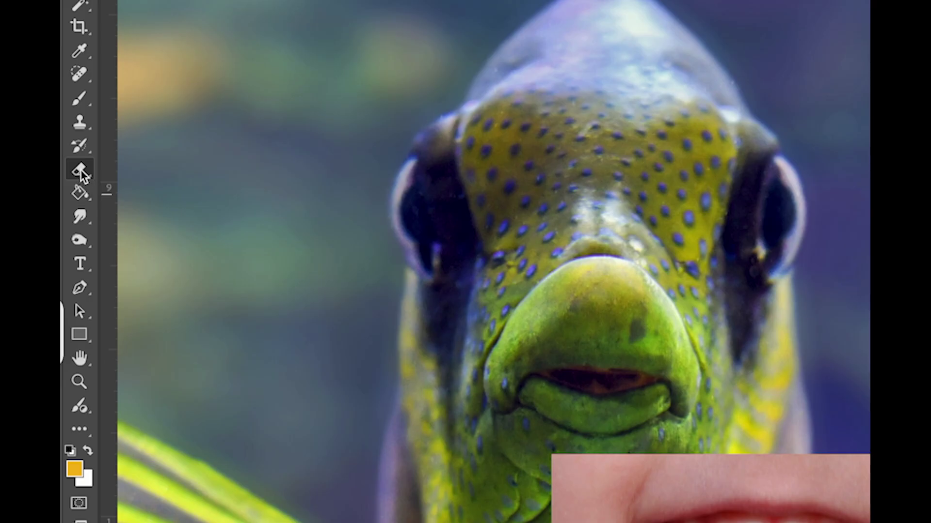
Erase the skin around the smile with a 77% hardness eraser, leaving only lips and teeth.
left_click_drag(81, 176, 162, 172)
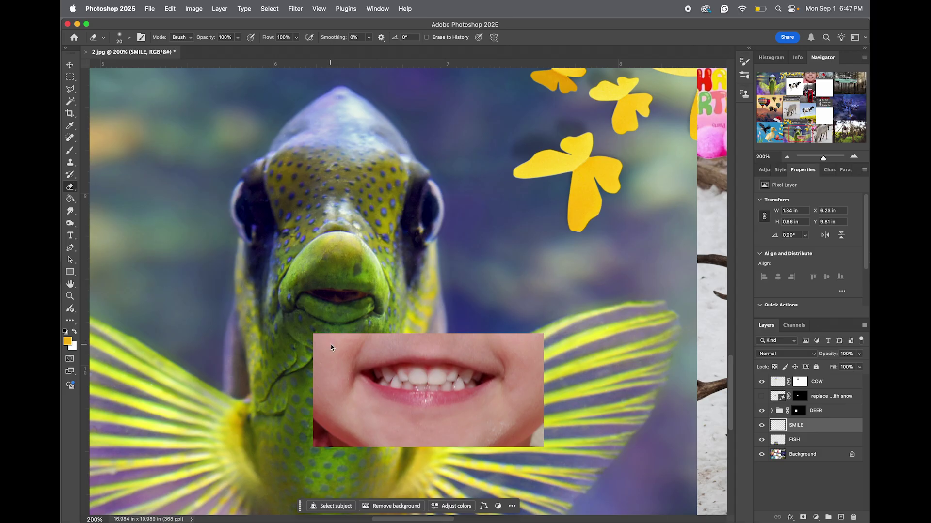
mouse_move(331, 347)
left_mouse_down()
mouse_move(345, 339)
mouse_move(310, 342)
mouse_move(319, 350)
mouse_move(338, 331)
left_mouse_up()
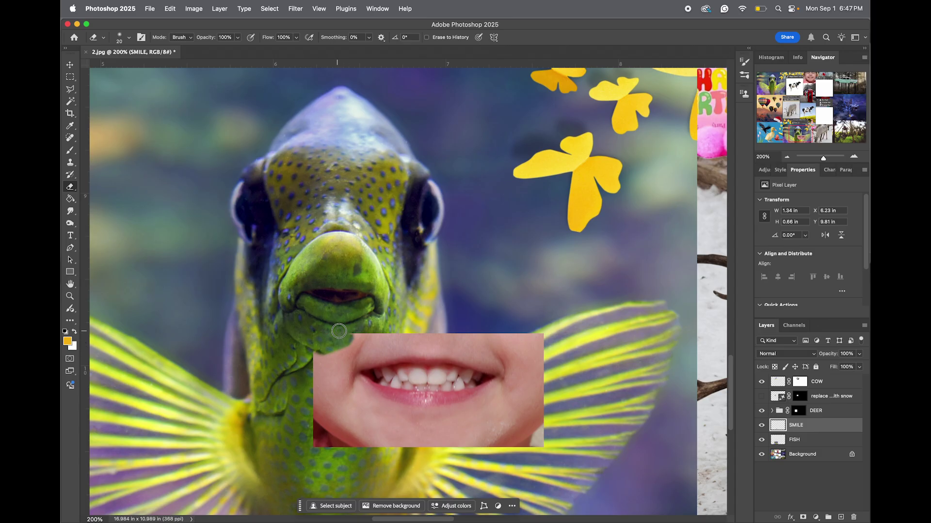
right_click(353, 336)
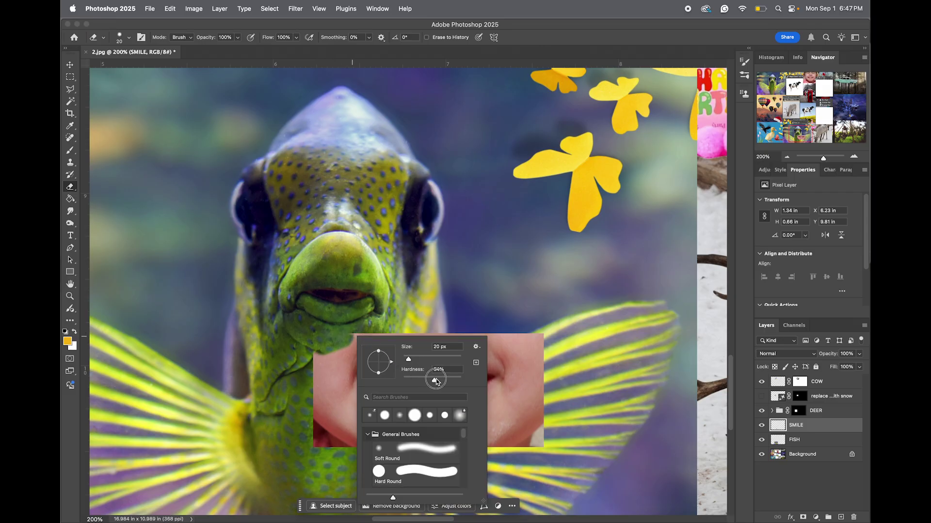
left_click_drag(436, 381, 449, 382)
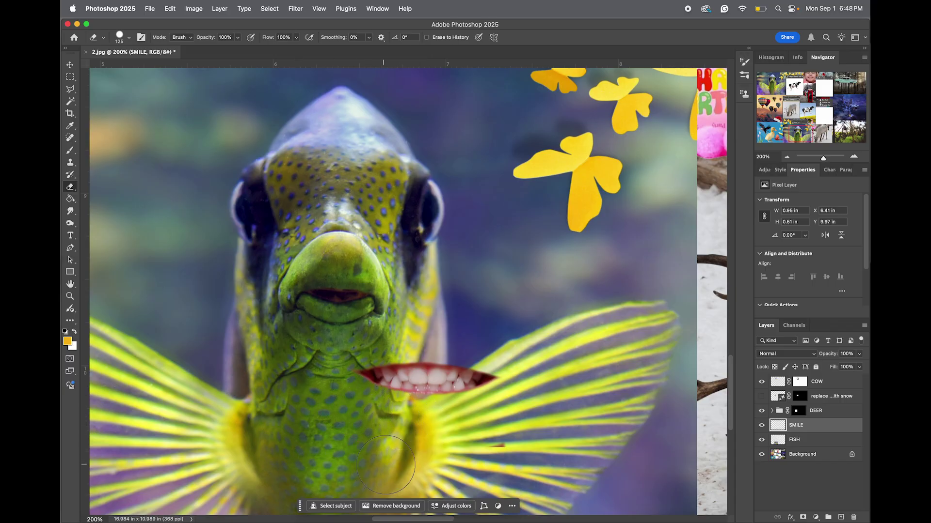
mouse_move(386, 465)
left_mouse_down()
mouse_move(462, 470)
mouse_move(514, 446)
mouse_move(490, 454)
left_mouse_up()
Move the smile onto the fish's mouth and scale it down to about 0.48 × 0.11 in.
key("v")
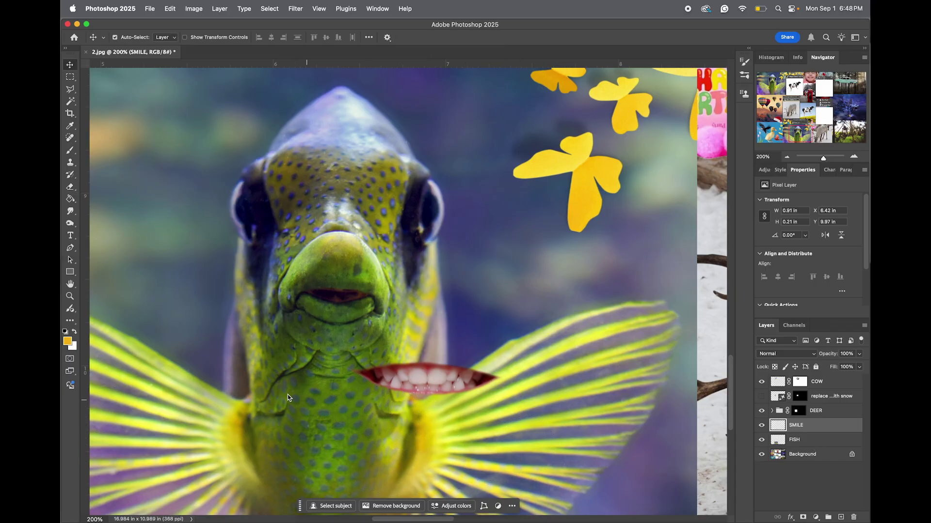
mouse_move(432, 384)
left_mouse_down()
mouse_move(387, 393)
mouse_move(387, 375)
mouse_move(407, 359)
mouse_move(392, 408)
left_mouse_up()
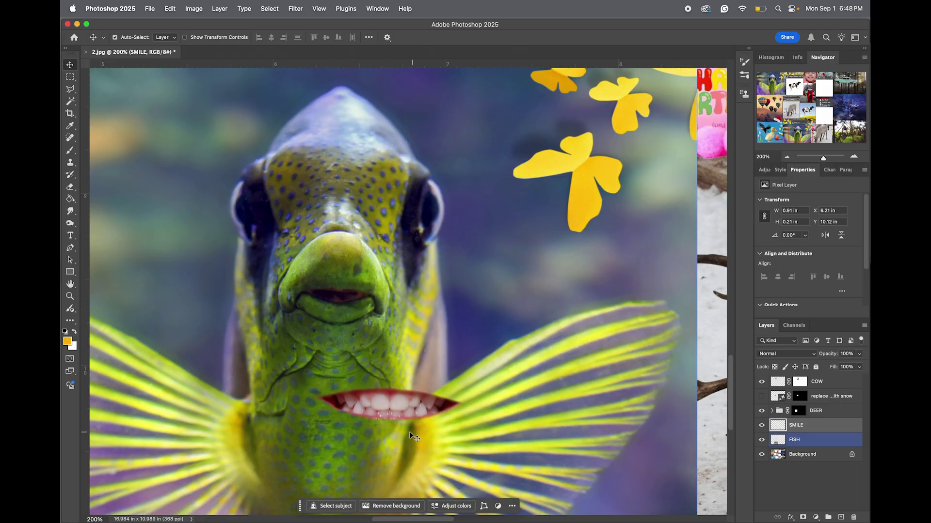
left_click_drag(379, 408, 355, 306)
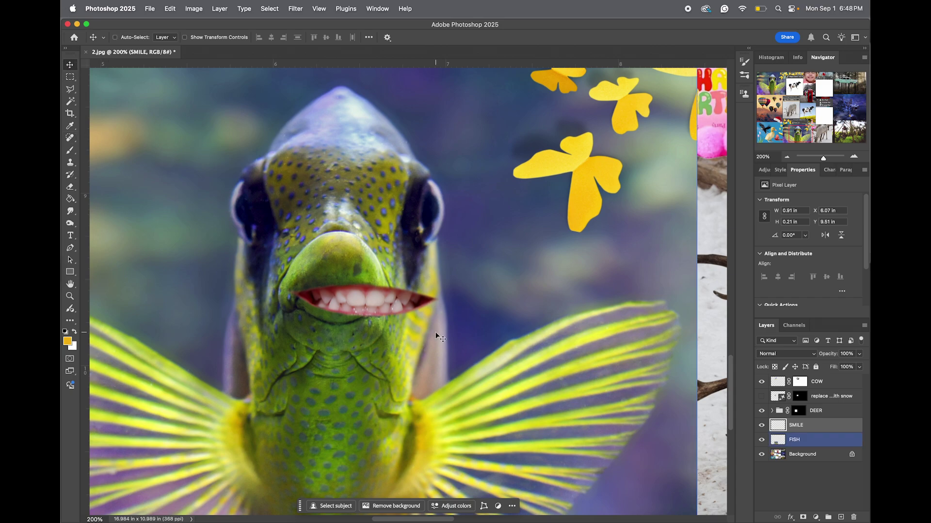
key("super+t")
mouse_move(443, 320)
left_mouse_down()
mouse_move(383, 305)
mouse_move(438, 331)
left_mouse_up()
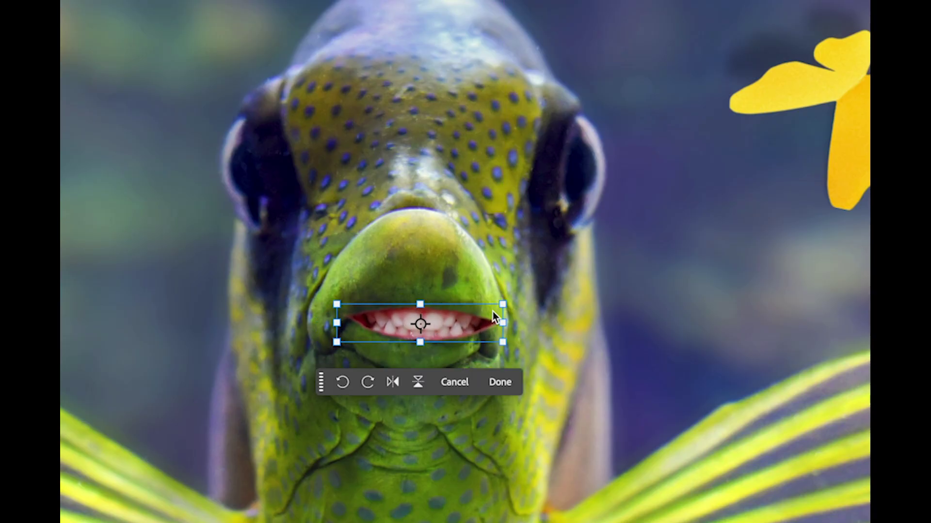
left_click_drag(503, 305, 490, 307)
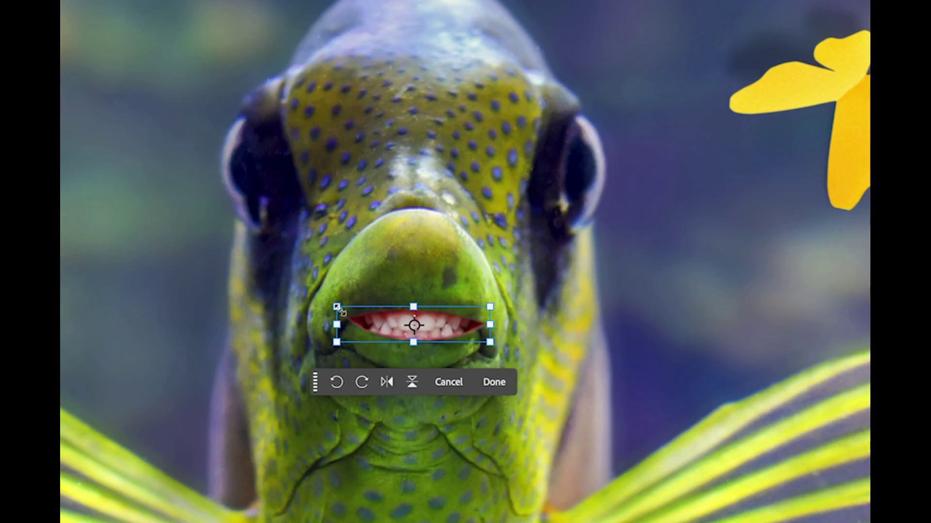
left_click_drag(337, 308, 340, 308)
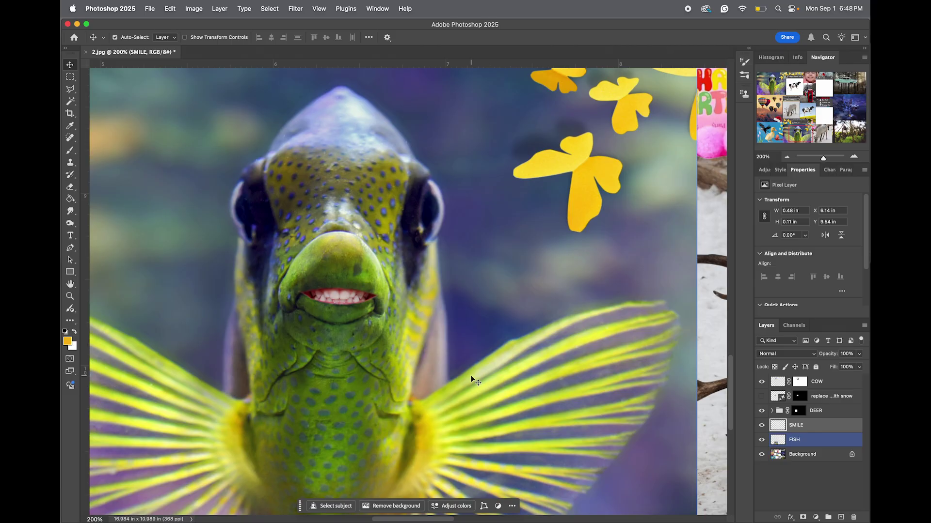
Apply Color Balance to the smile's midtones: Cyan/Red -70, Yellow/Blue +82.
key("super+b")
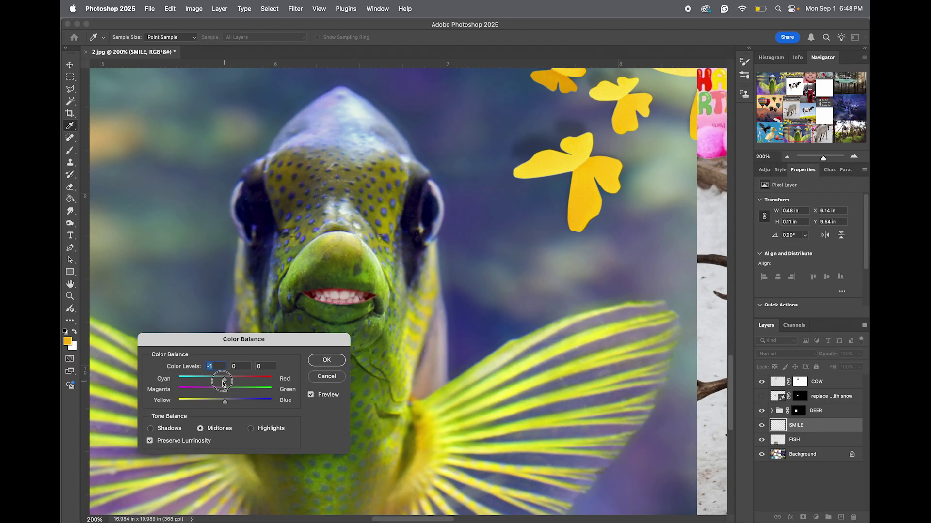
left_click_drag(223, 383, 193, 377)
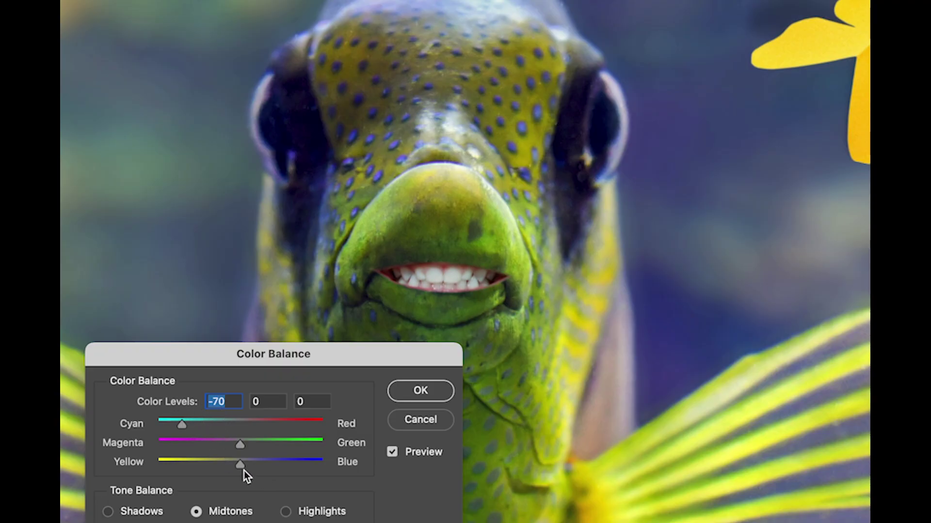
left_click_drag(249, 464, 307, 464)
left_click(392, 453)
left_click(392, 452)
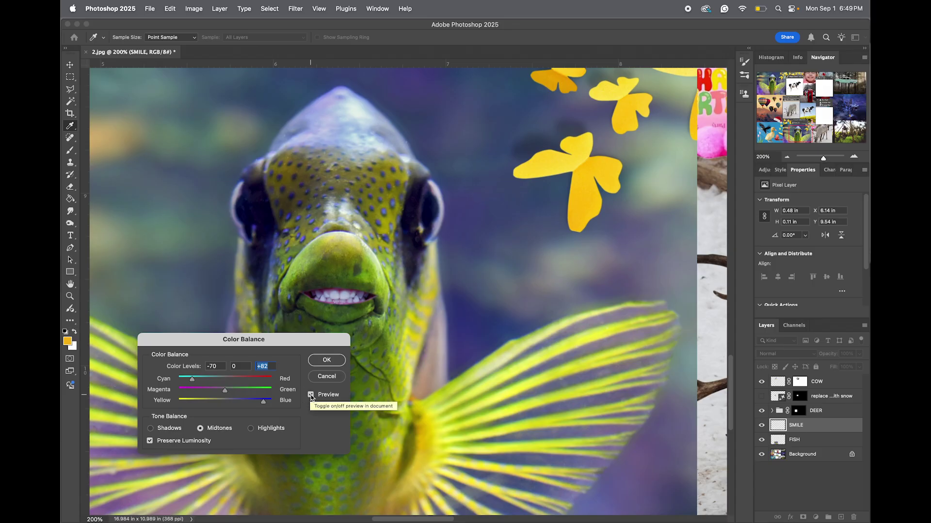
left_click(324, 359)
left_click_drag(824, 160, 829, 160)
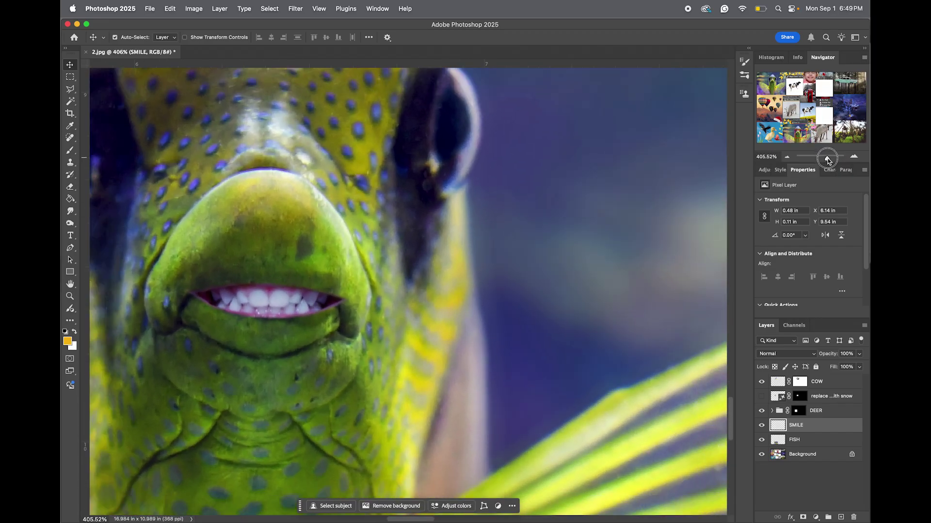
With a small ~20 px eraser, erase the smile's left corner and lower edge.
key("e")
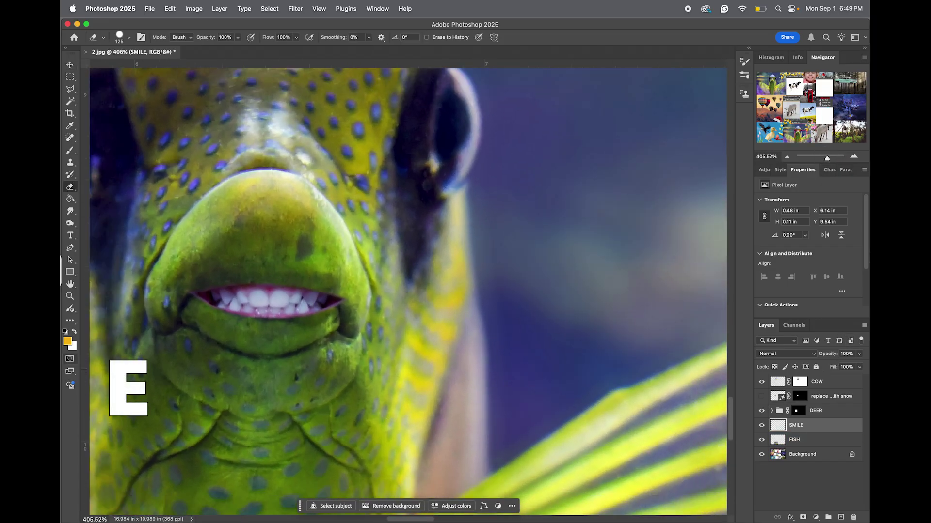
right_click(162, 277)
left_click_drag(223, 292, 210, 292)
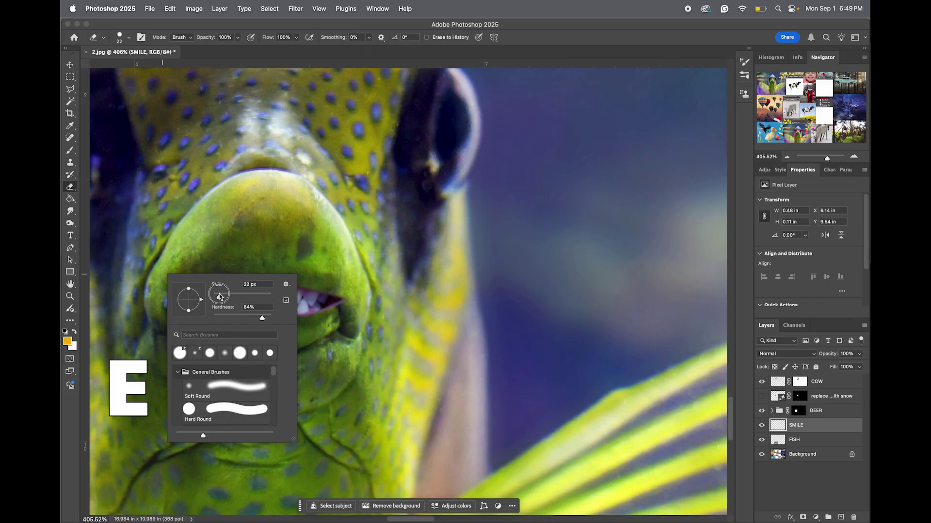
key("Return")
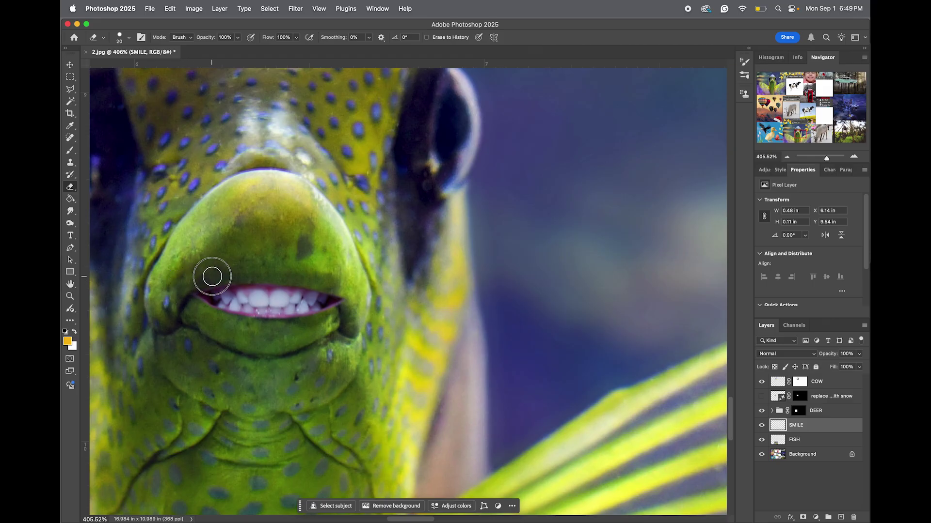
left_click_drag(213, 277, 184, 307)
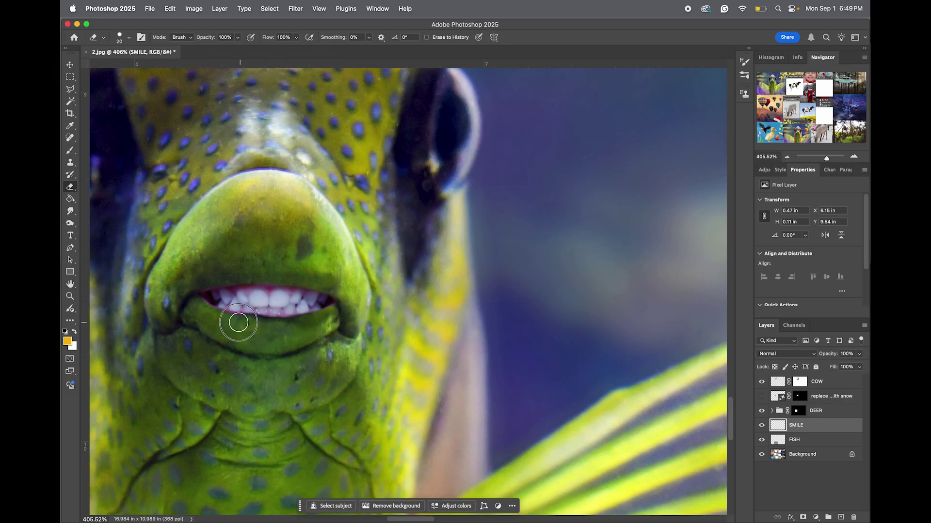
left_click_drag(203, 313, 193, 305)
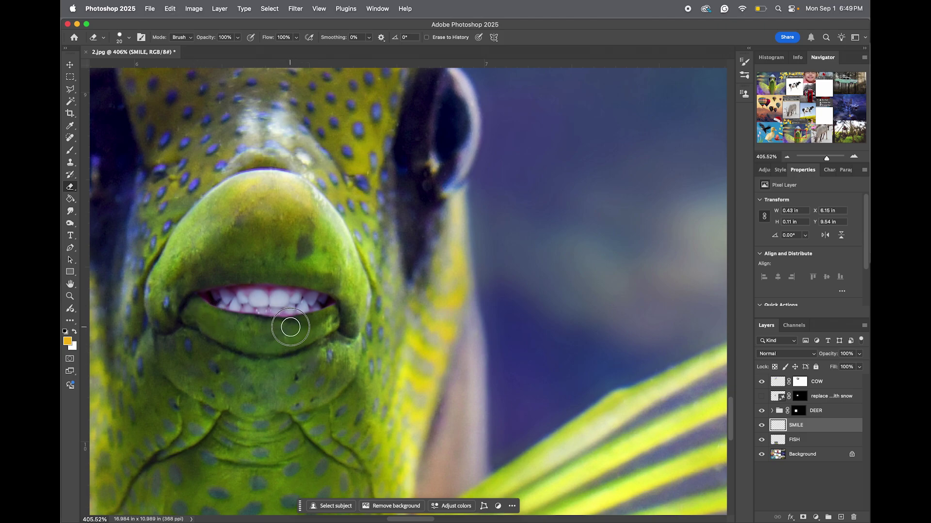
left_click_drag(295, 326, 252, 320)
left_click_drag(826, 162, 822, 161)
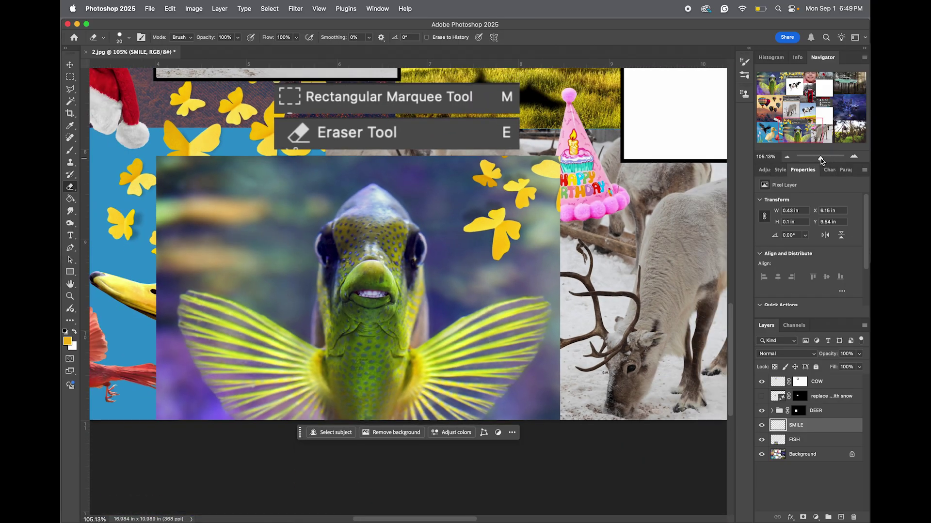
Toggle the SMILE layer's visibility to compare before and after.
left_click(761, 426)
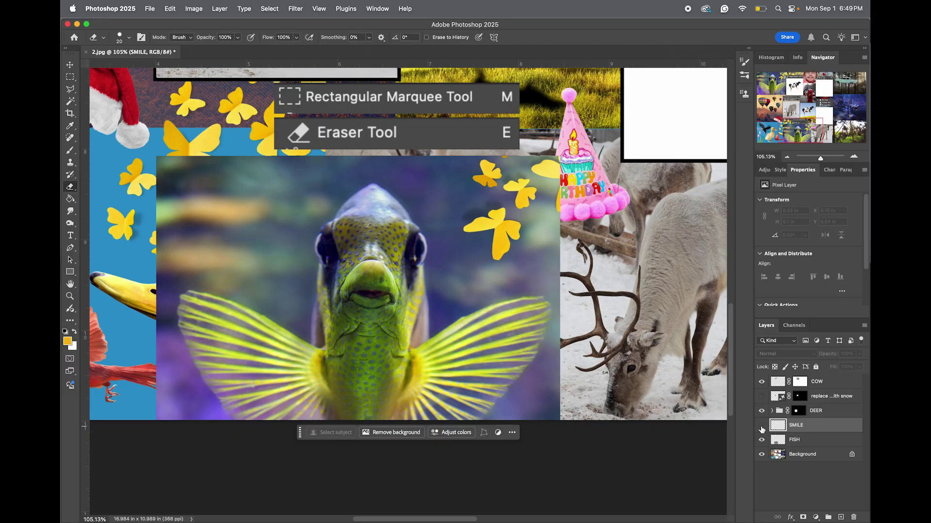
left_click(762, 426)
left_click(761, 426)
left_click(761, 427)
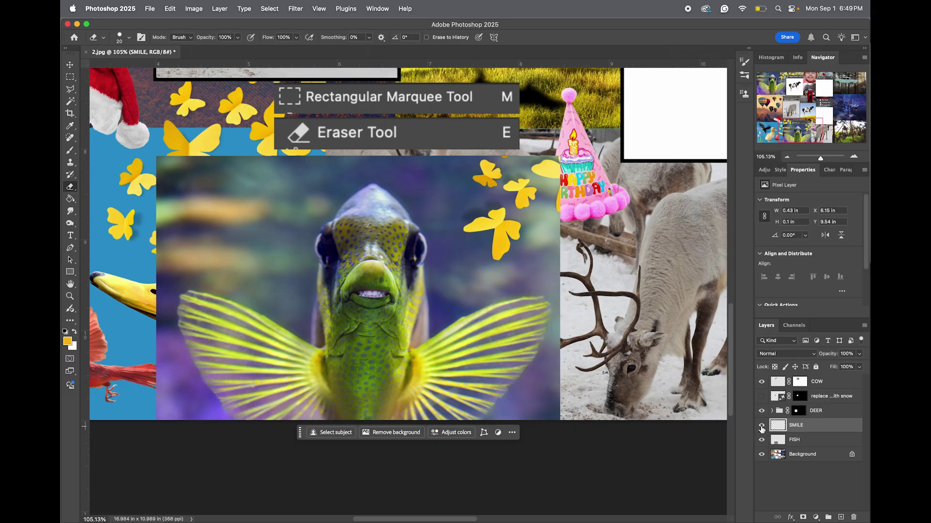
Select SMILE and FISH together and put them in a new group named FISH.
left_click(808, 442, "shift")
left_click_drag(808, 442, 828, 519)
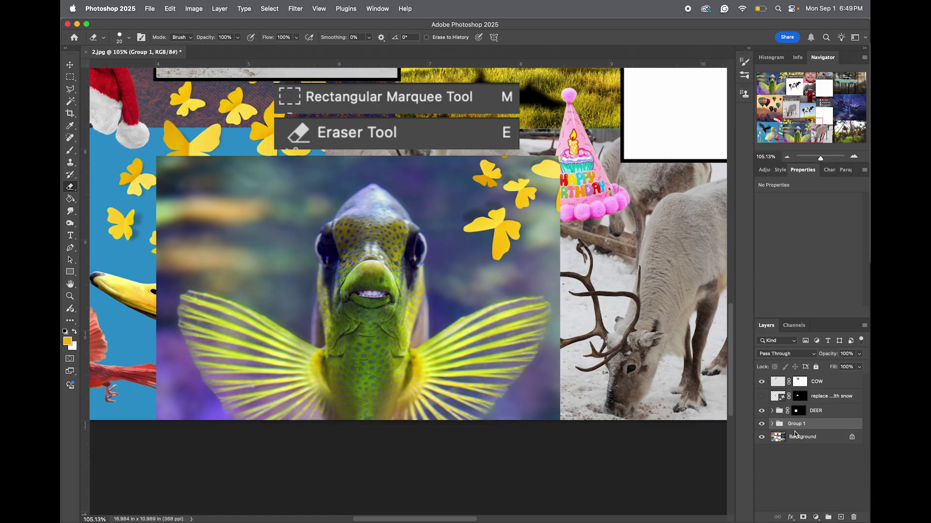
type("Fi")
key("Return")
Lower the FISH group's opacity and marquee-select the area inside its black frame.
left_click(858, 355)
left_click_drag(859, 367, 835, 368)
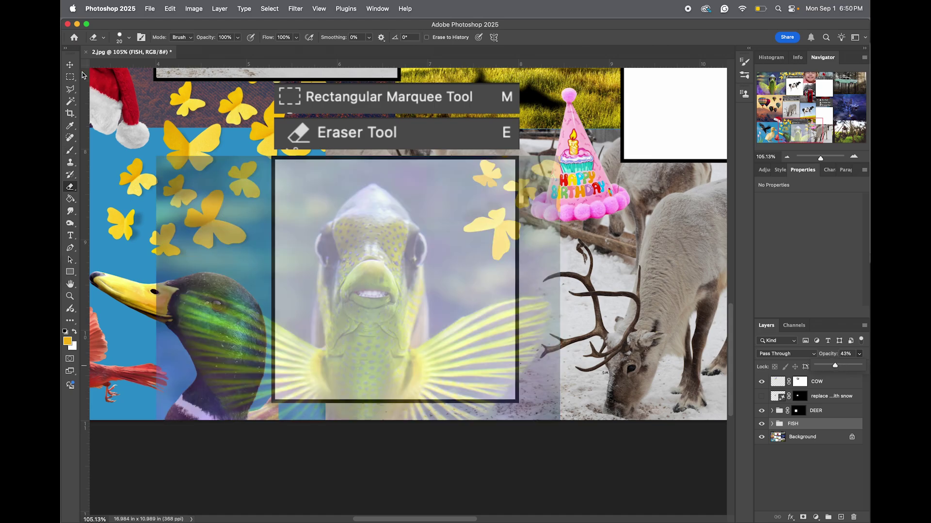
left_click(70, 76)
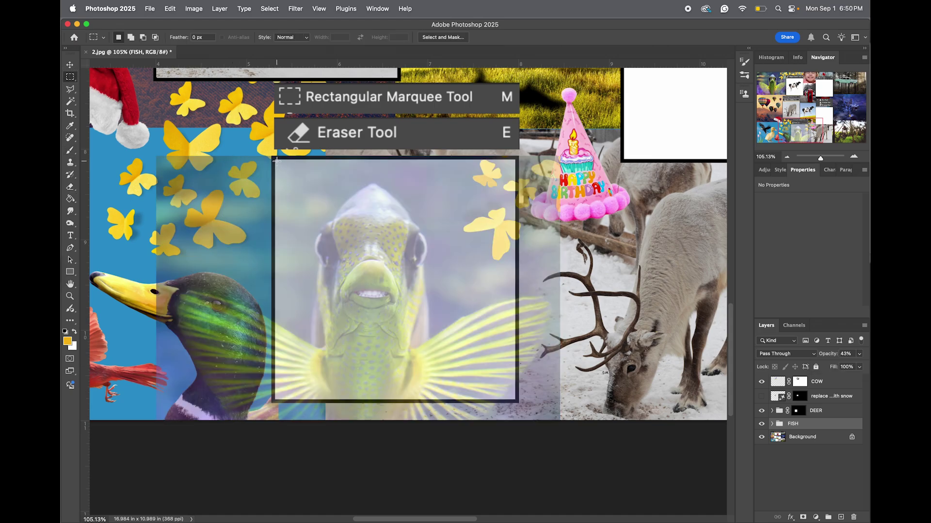
left_click_drag(274, 160, 513, 400)
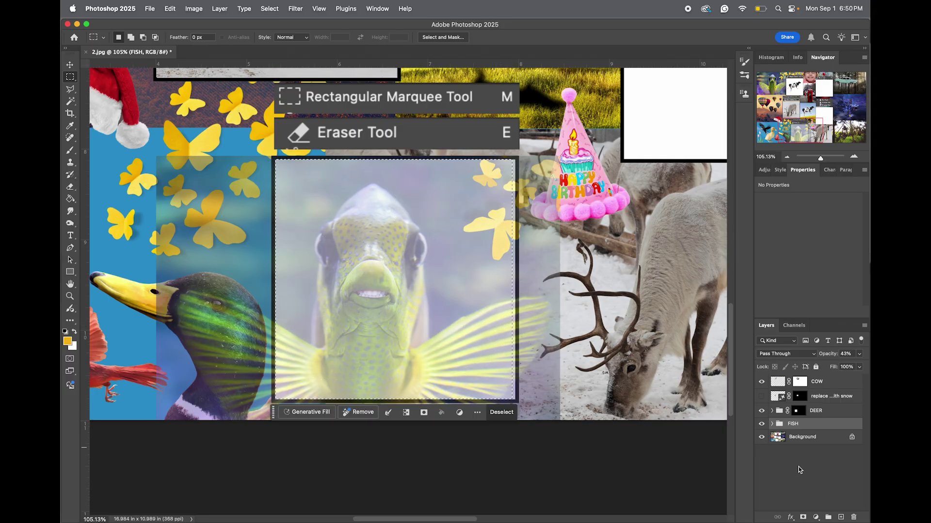
Add a layer mask from the selection and restore the group to 100% opacity.
left_click(803, 517)
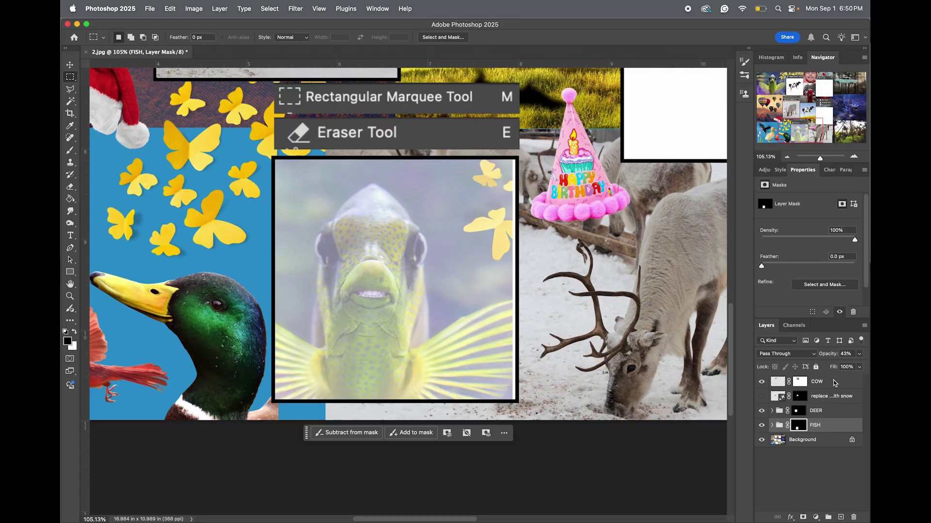
left_click(859, 355)
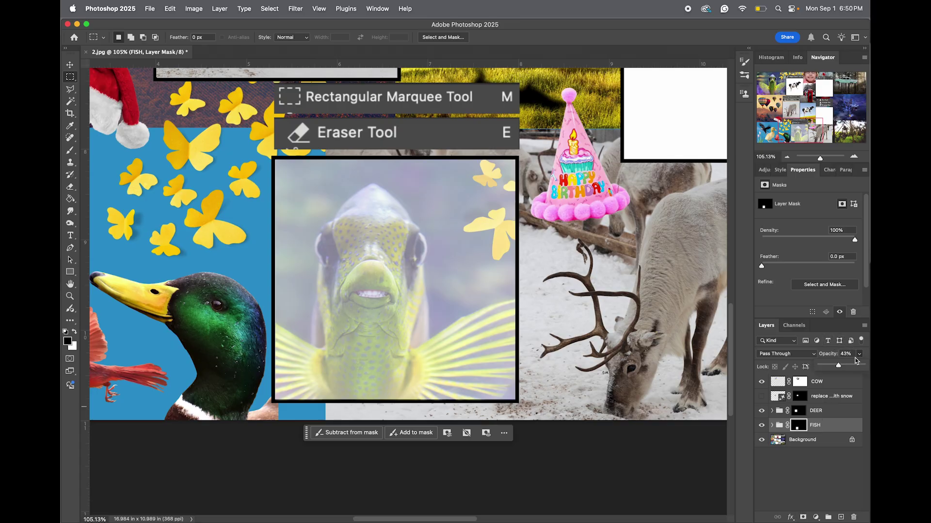
left_click_drag(840, 368, 867, 368)
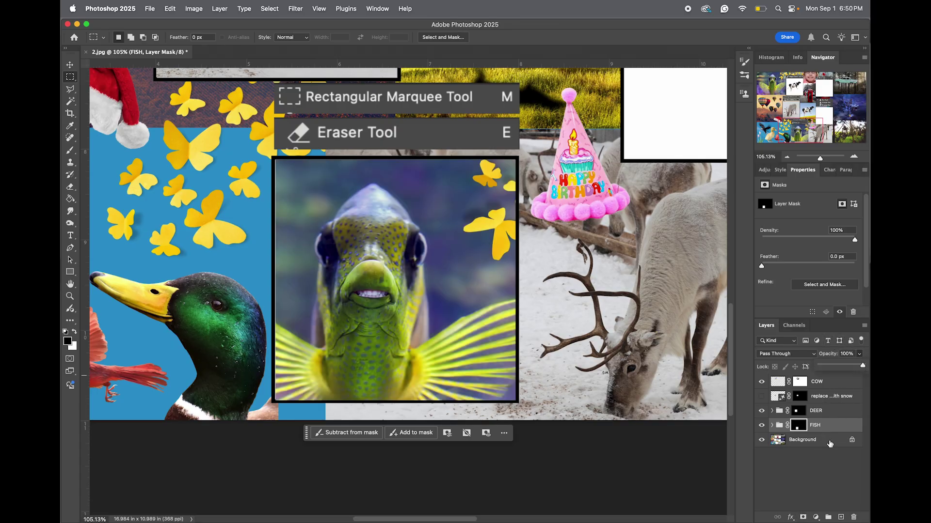
left_click(830, 442)
scroll(611, 513, "up", 1)
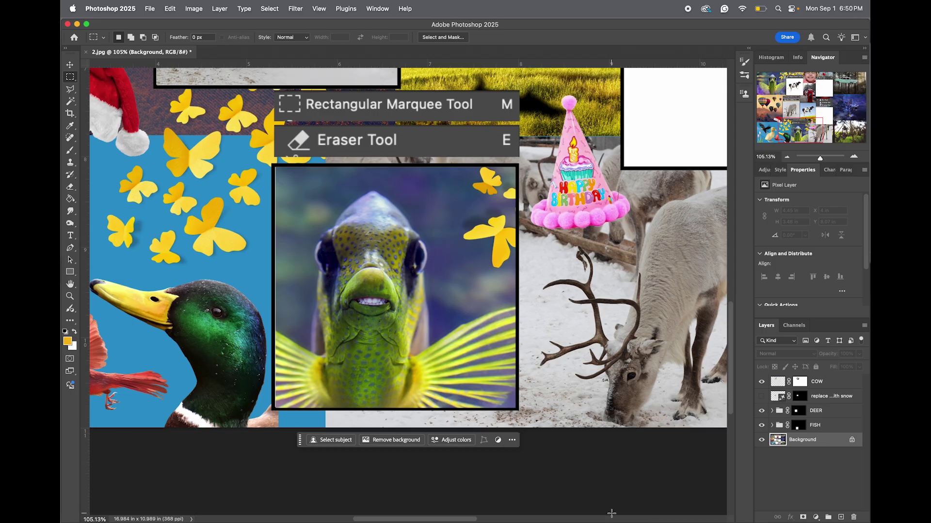
key("shift+super+4")
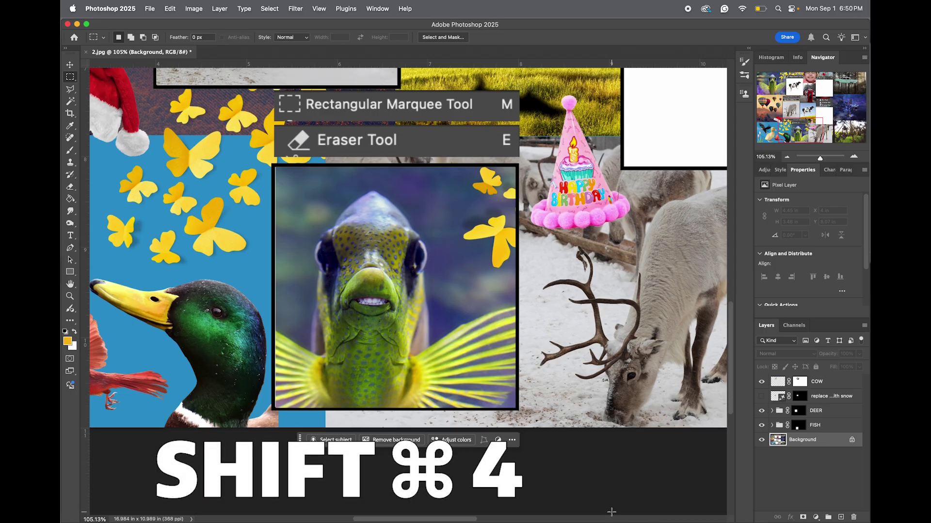